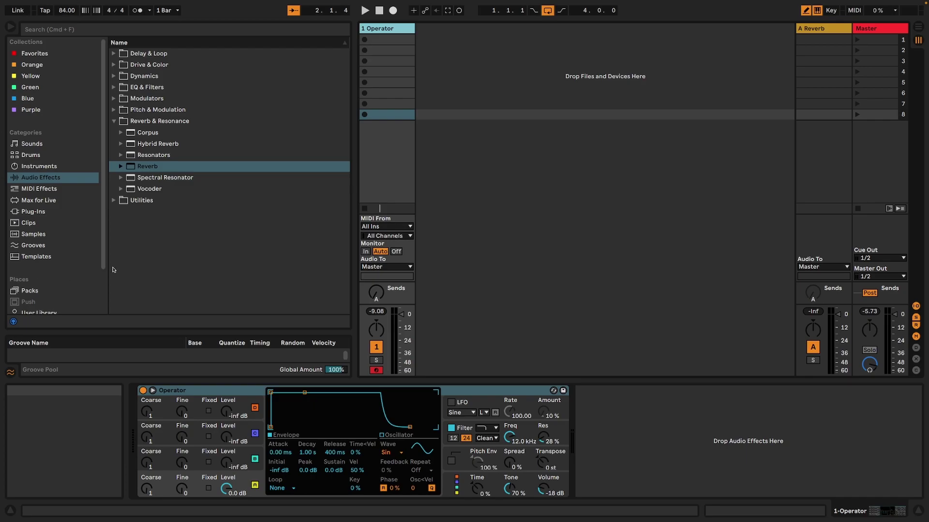
- Load the ValhallaShimmer VST plug-in onto the Operator track, with its editor showing
{"action": "left_click", "coordinate": [34, 212]}
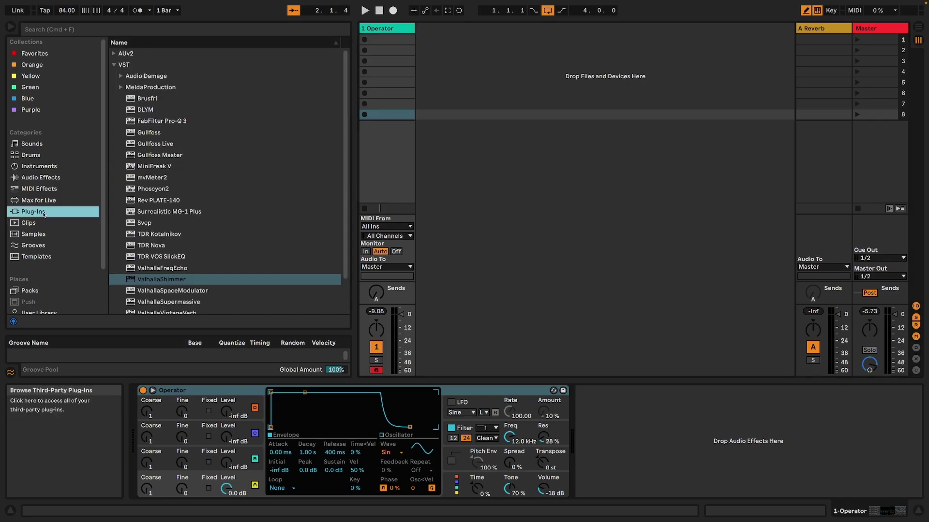
{"action": "double_click", "coordinate": [172, 282]}
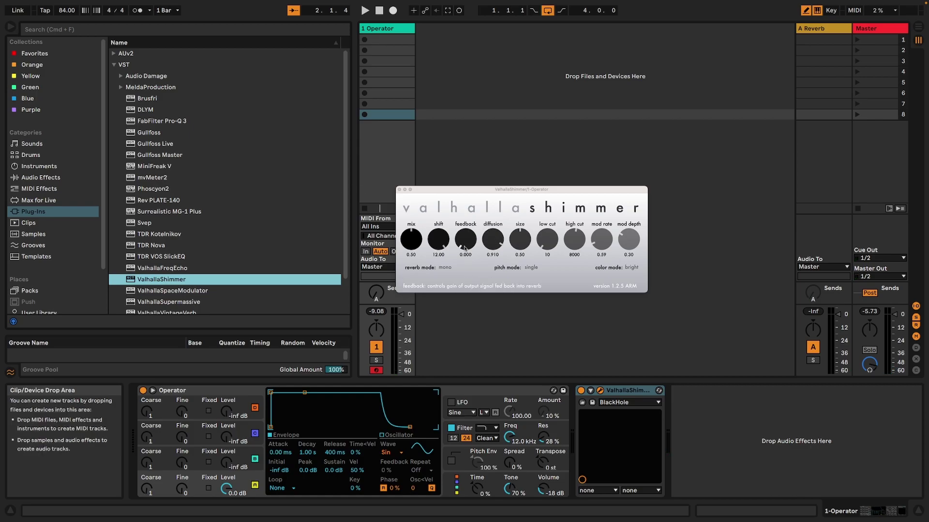
- Set ValhallaShimmer feedback to about 0.889 and return shift to 12.00 after sweeping it down
{"action": "left_click_drag", "start_coordinate": [465, 249], "coordinate": [464, 188]}
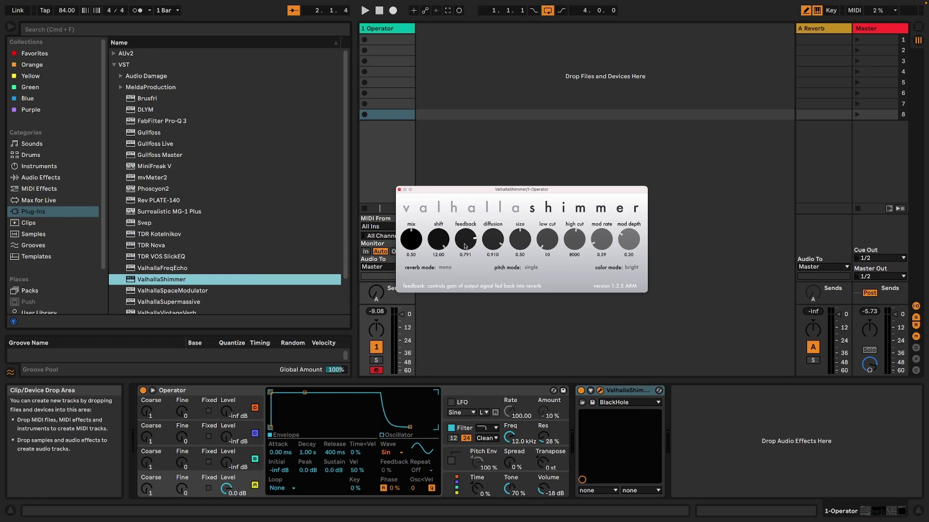
{"action": "left_click_drag", "start_coordinate": [465, 247], "coordinate": [462, 222]}
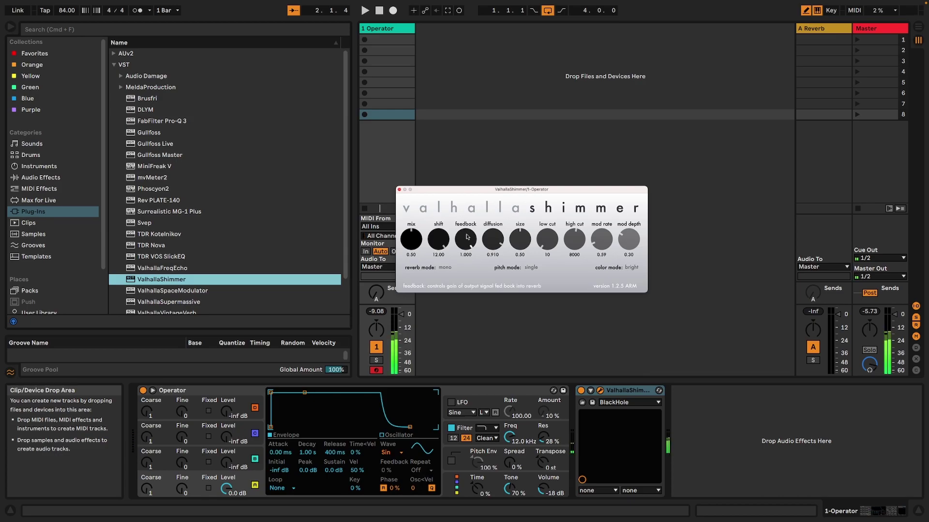
{"action": "scroll", "coordinate": [468, 237], "scroll_direction": "down", "scroll_amount": 1}
{"action": "left_click_drag", "start_coordinate": [466, 238], "coordinate": [466, 246]}
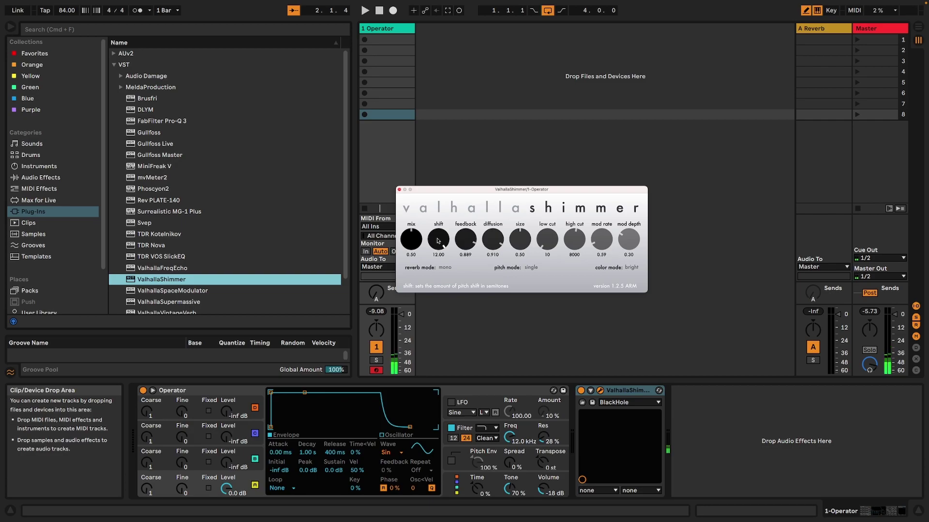
{"action": "left_click_drag", "start_coordinate": [441, 238], "coordinate": [463, 308]}
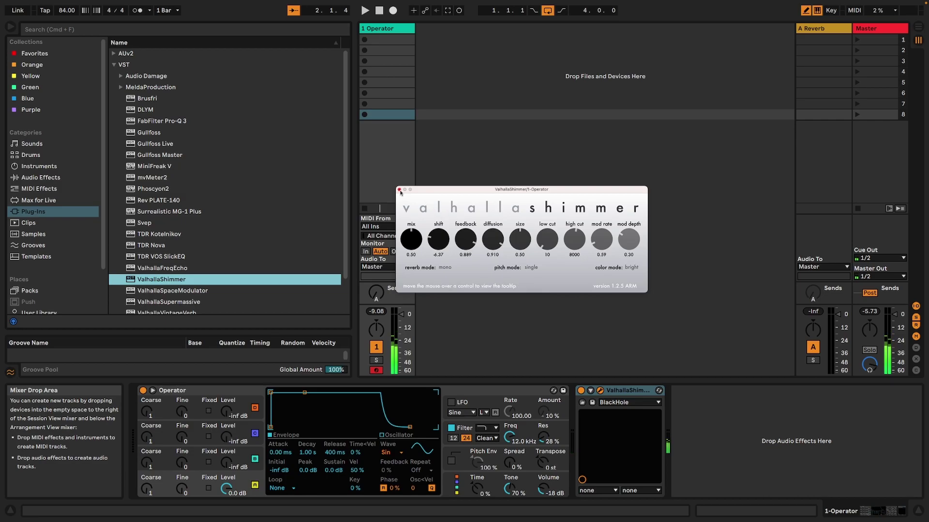
{"action": "left_click_drag", "start_coordinate": [438, 239], "coordinate": [432, 204]}
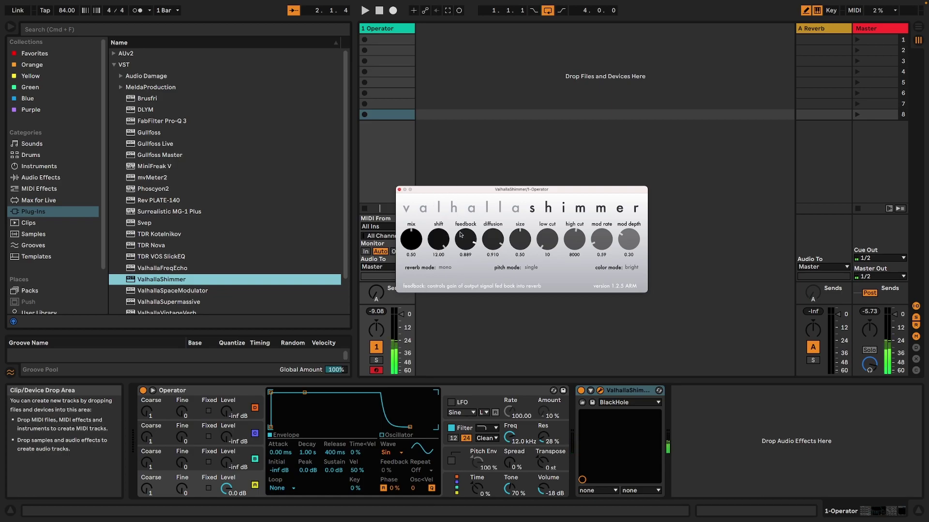
- Close the ValhallaShimmer editor and delete the plug-in from the Operator track
{"action": "left_click", "coordinate": [400, 190]}
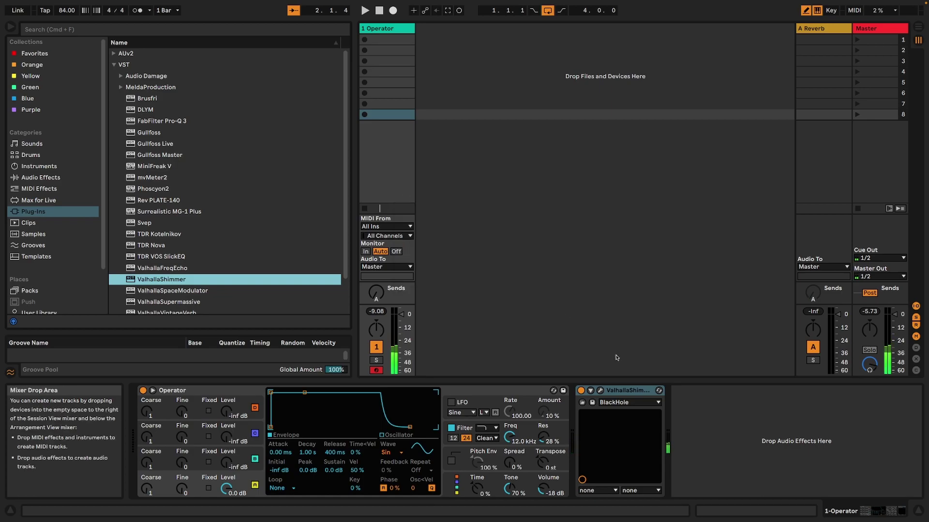
{"action": "left_click", "coordinate": [618, 391]}
{"action": "key", "text": "Delete"}
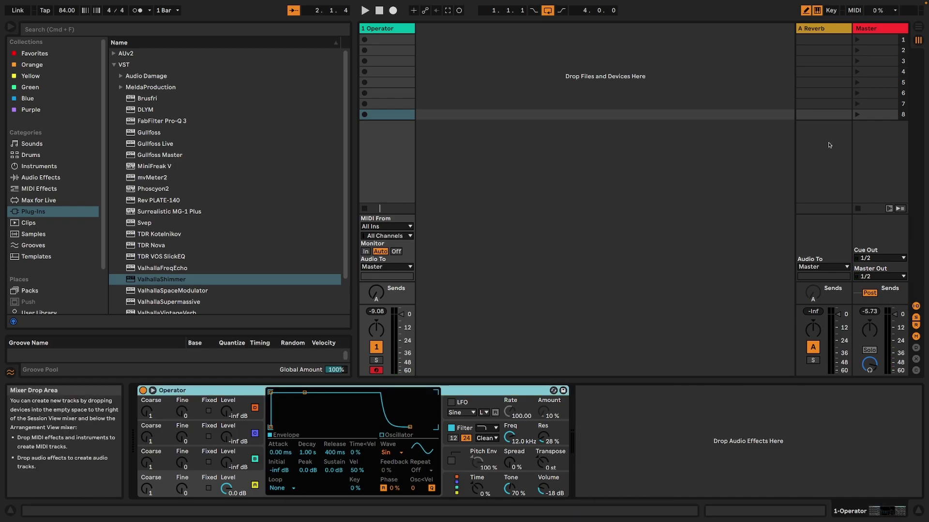
- Switch between the A Reverb return and Operator track, ending on the Reverb's devices
{"action": "left_click", "coordinate": [817, 30]}
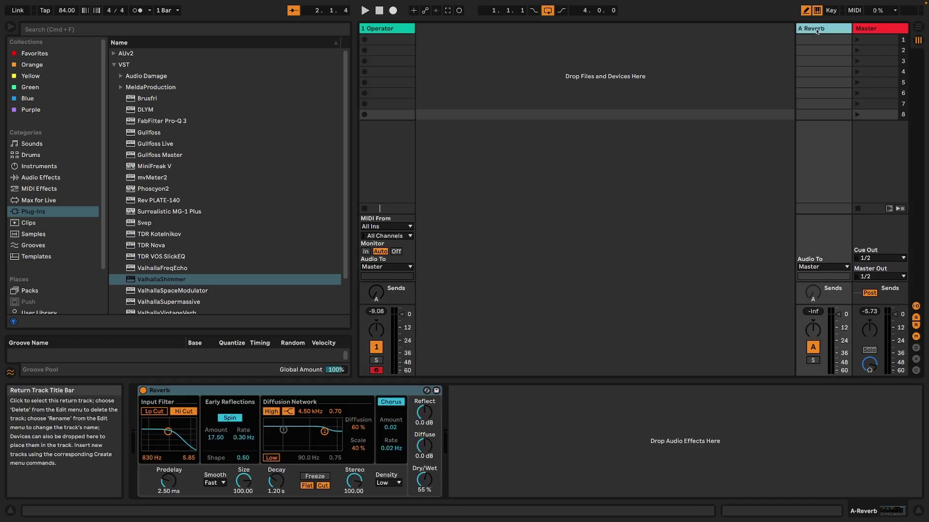
{"action": "left_click", "coordinate": [382, 28]}
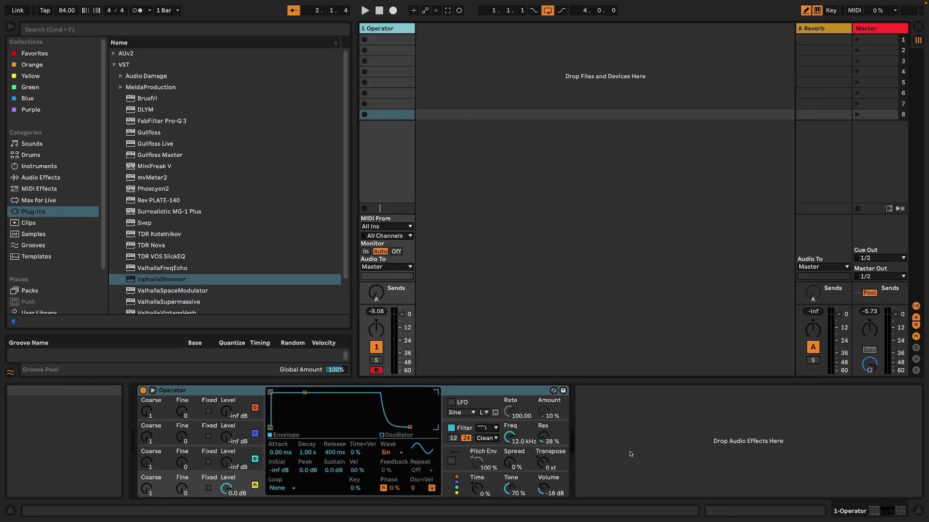
{"action": "left_click", "coordinate": [817, 31]}
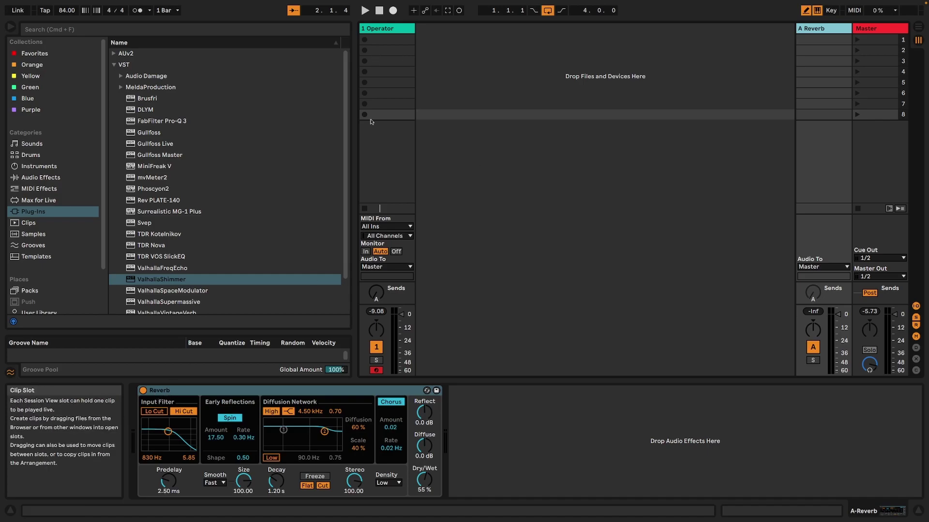
- Turn up the Operator track's Send A into the A Reverb return
{"action": "left_click", "coordinate": [375, 28]}
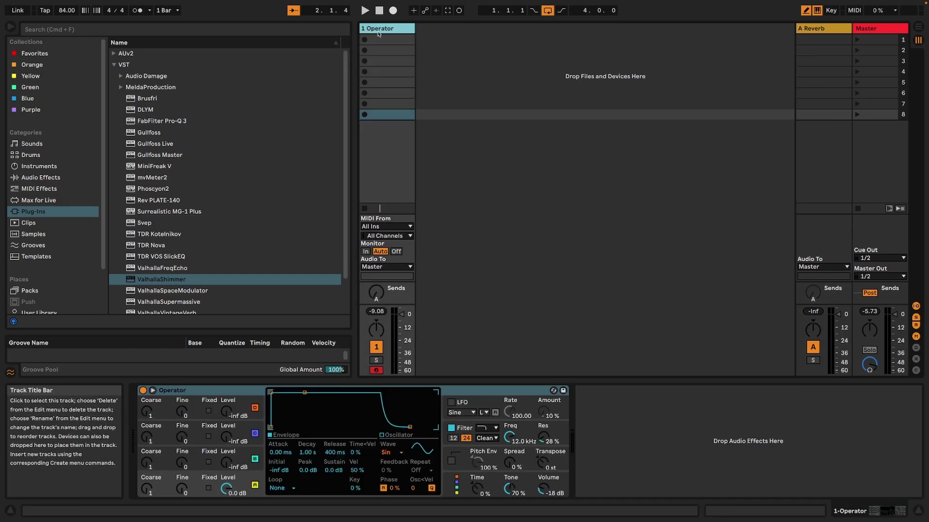
{"action": "left_click_drag", "start_coordinate": [376, 290], "coordinate": [376, 276]}
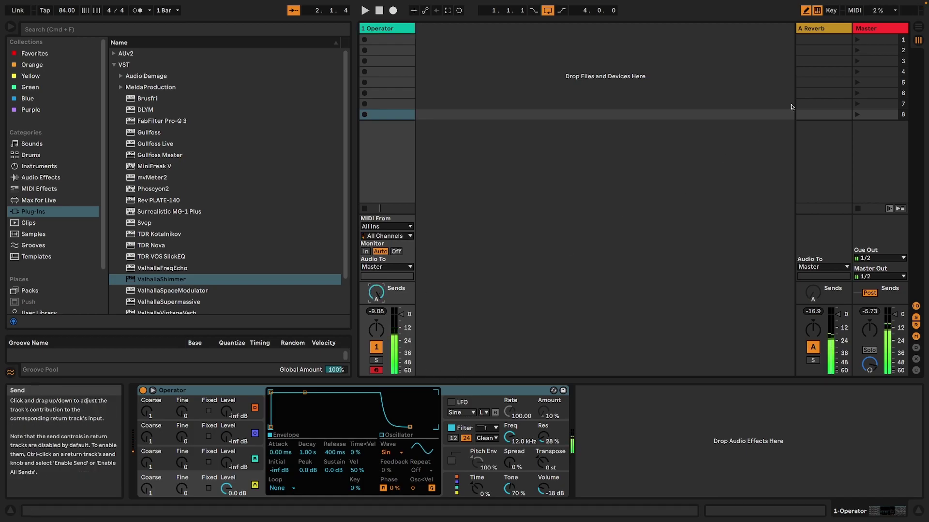
{"action": "left_click", "coordinate": [823, 28]}
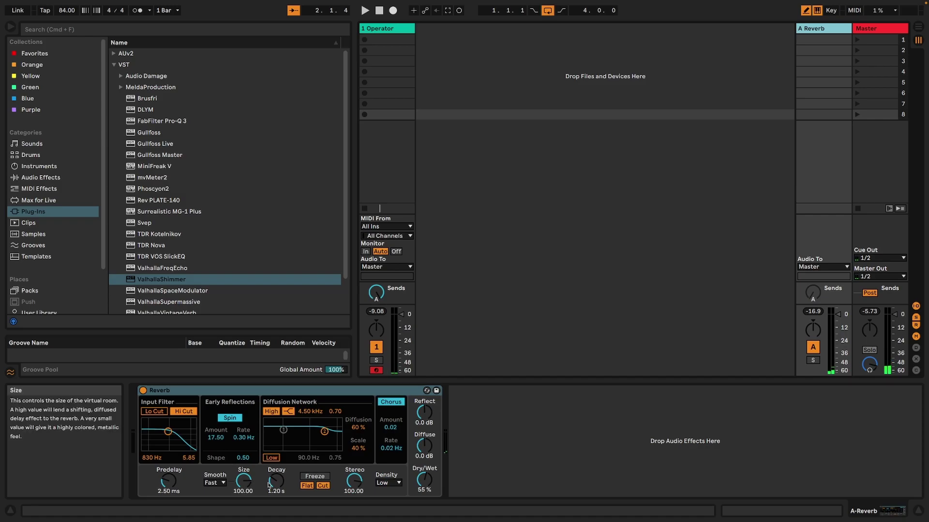
- Take the Reverb Decay to 20.2 s, then down to 851 ms, adjusting the return's send
{"action": "left_click_drag", "start_coordinate": [277, 481], "coordinate": [277, 460]}
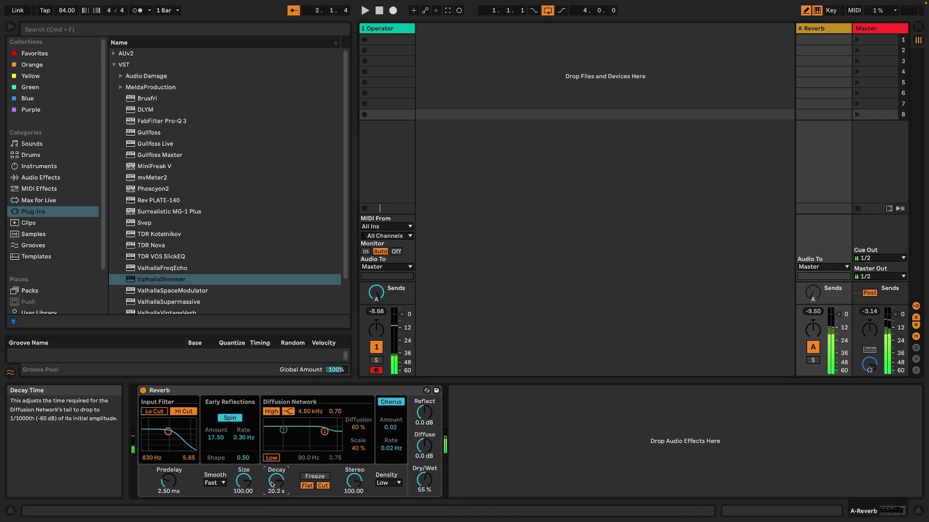
{"action": "left_click", "coordinate": [377, 292]}
{"action": "mouse_move", "coordinate": [377, 293]}
{"action": "left_mouse_down"}
{"action": "mouse_move", "coordinate": [377, 310]}
{"action": "mouse_move", "coordinate": [376, 292]}
{"action": "left_mouse_up"}
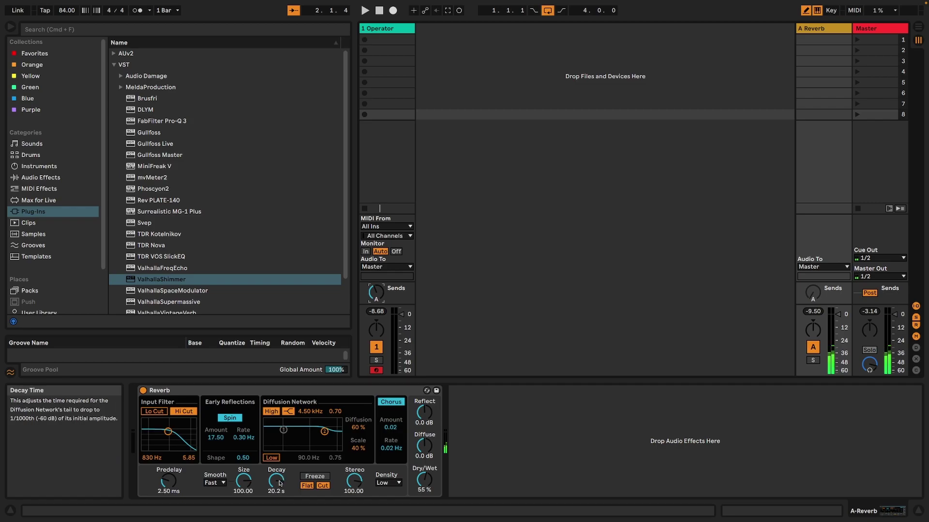
{"action": "left_click_drag", "start_coordinate": [284, 489], "coordinate": [285, 512]}
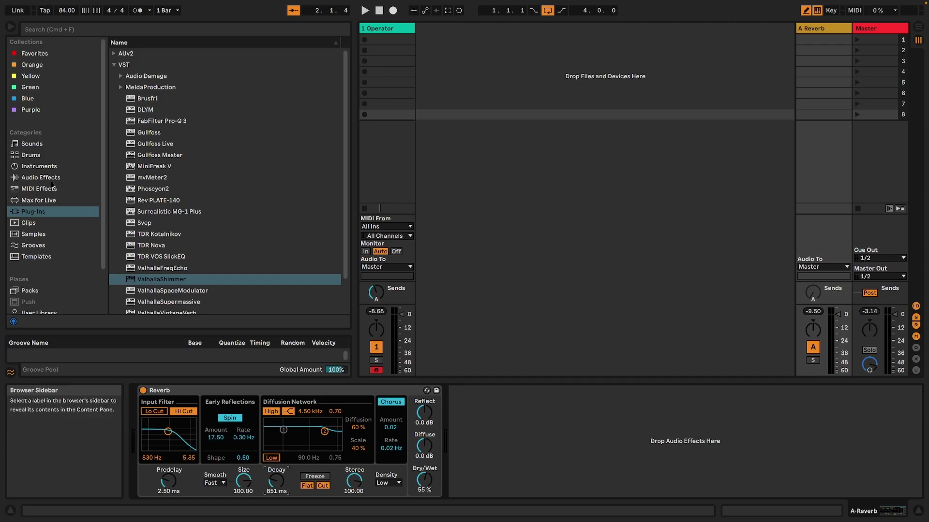
{"action": "left_click", "coordinate": [48, 177]}
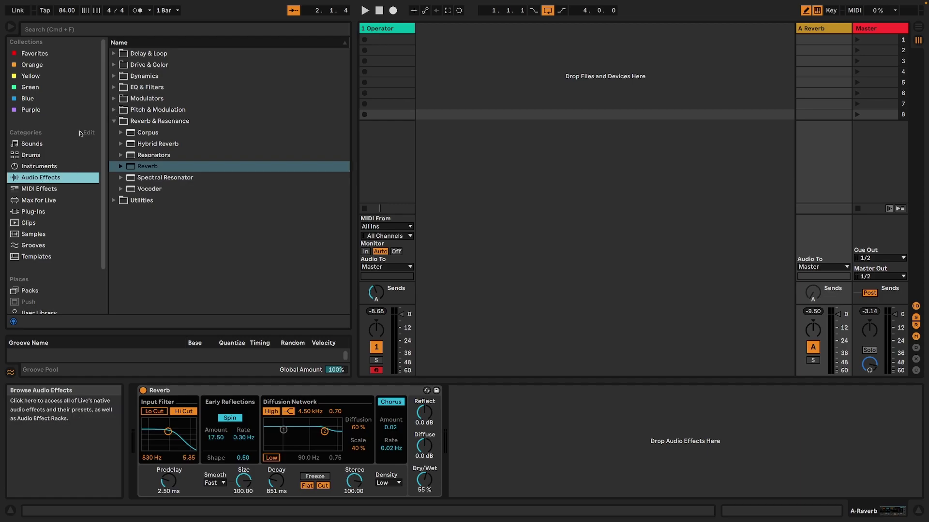
{"action": "left_click", "coordinate": [114, 110]}
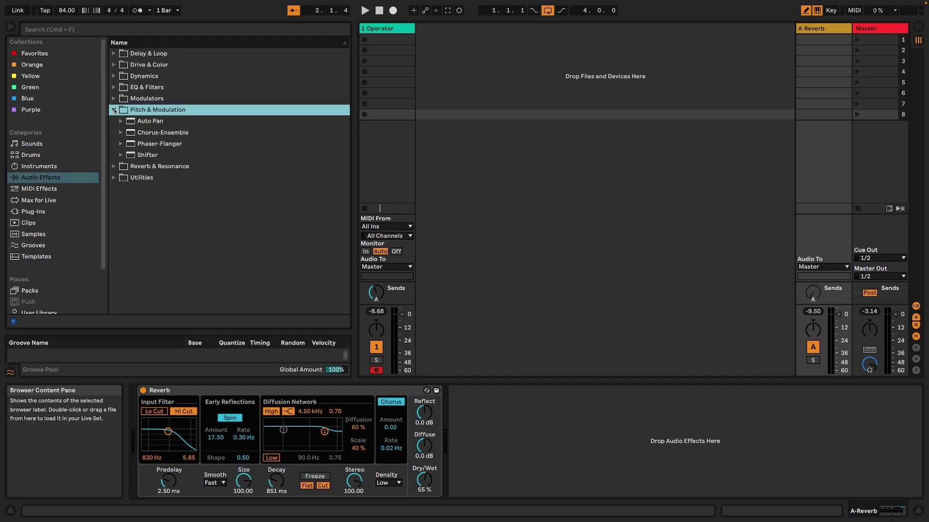
{"action": "double_click", "coordinate": [156, 156]}
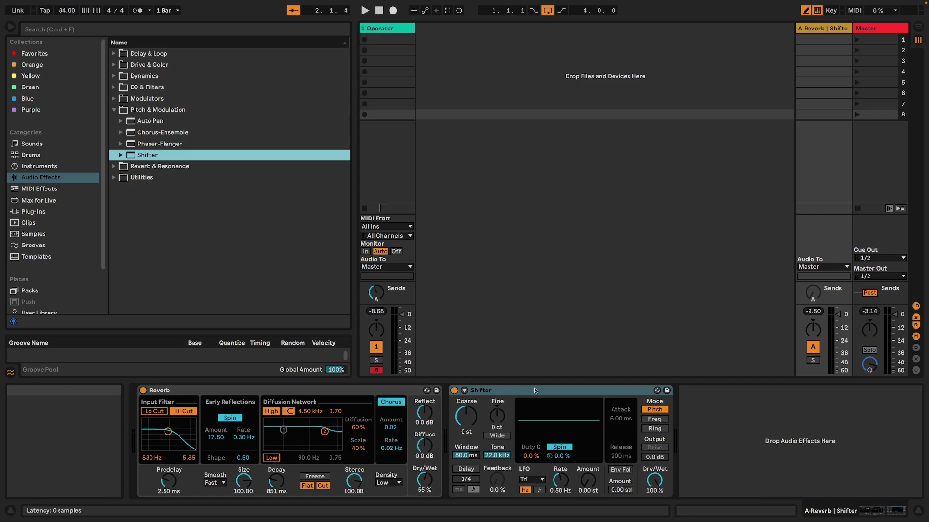
{"action": "left_click_drag", "start_coordinate": [503, 391], "coordinate": [176, 417]}
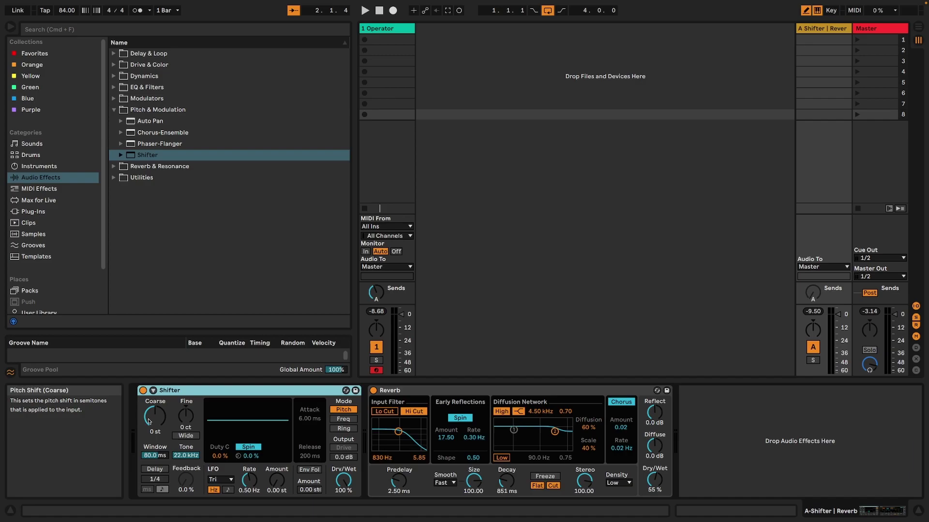
- Set Shifter Coarse to 12 st, Reverb Dry/Wet 100 %, Decay 15.4 s, and raise track 1's Send A
{"action": "left_click", "coordinate": [163, 417]}
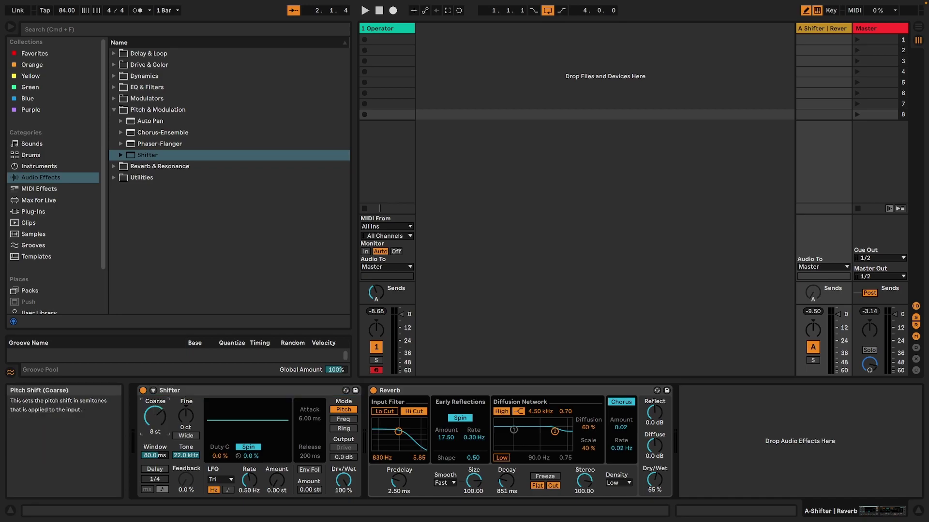
{"action": "left_click_drag", "start_coordinate": [155, 416], "coordinate": [155, 412]}
{"action": "left_click_drag", "start_coordinate": [662, 484], "coordinate": [663, 460]}
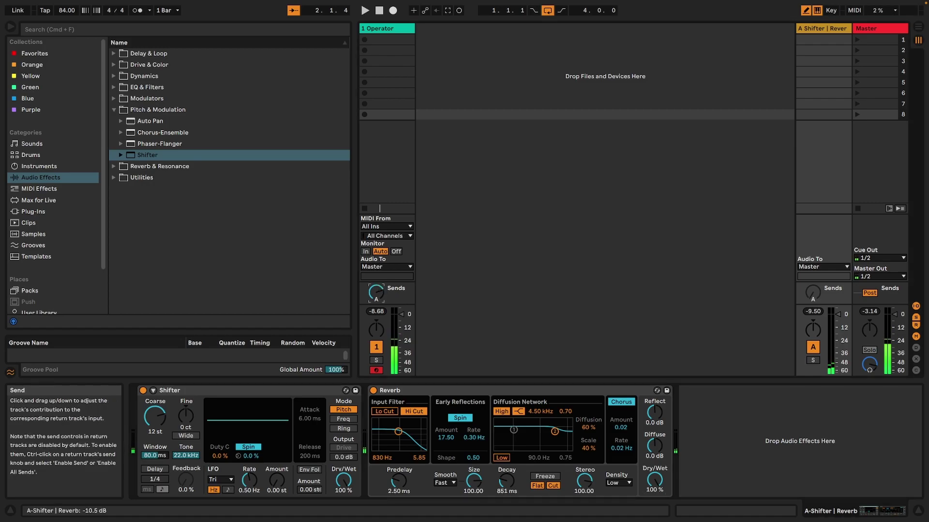
{"action": "left_click_drag", "start_coordinate": [381, 294], "coordinate": [380, 271]}
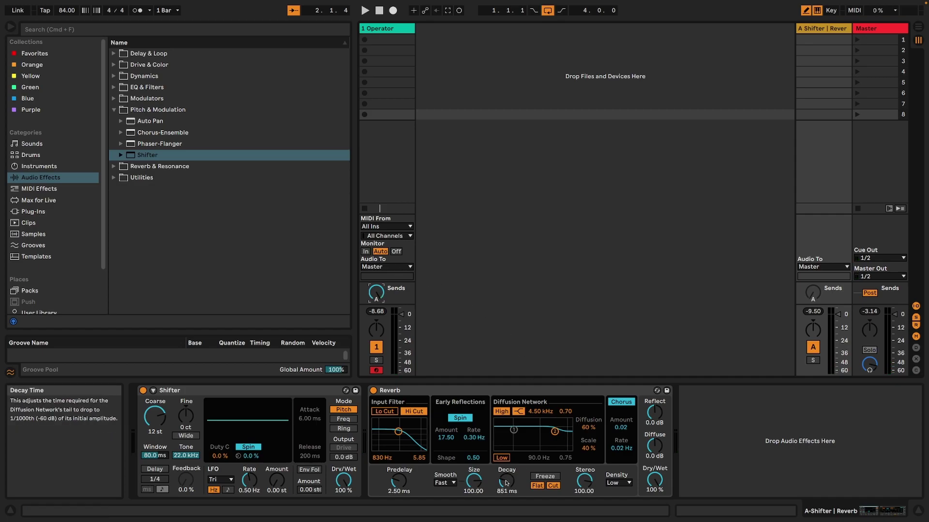
{"action": "left_click_drag", "start_coordinate": [506, 483], "coordinate": [506, 437]}
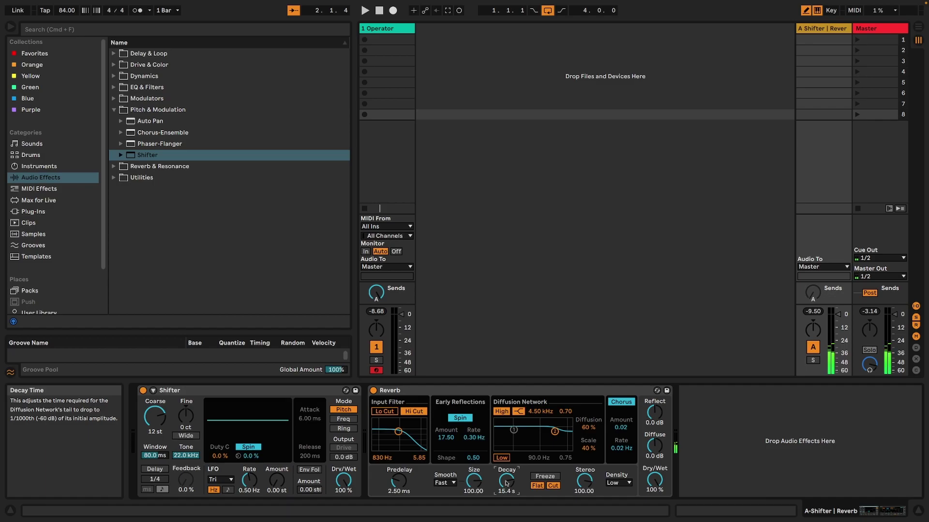
- Enable return A's own Send A via its right-click Enable Send option
{"action": "right_click", "coordinate": [814, 294]}
{"action": "key", "text": "Escape"}
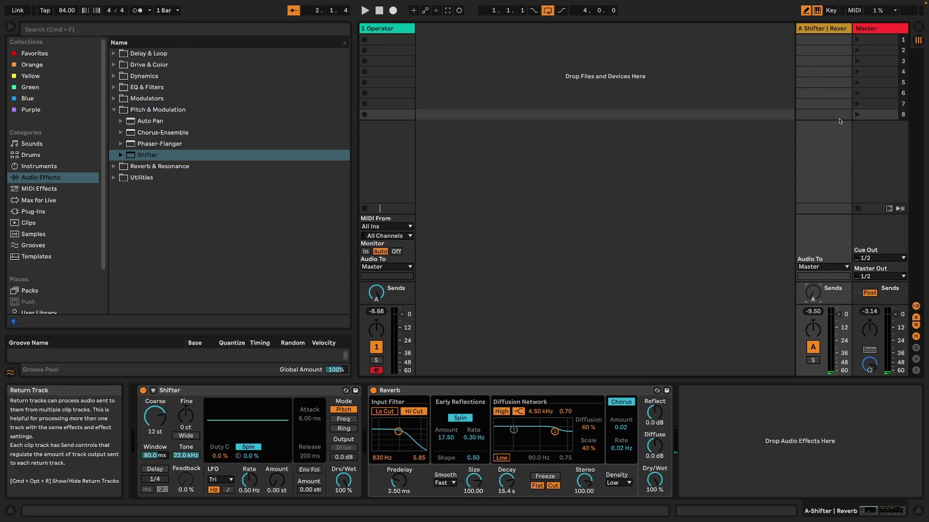
{"action": "right_click", "coordinate": [816, 293]}
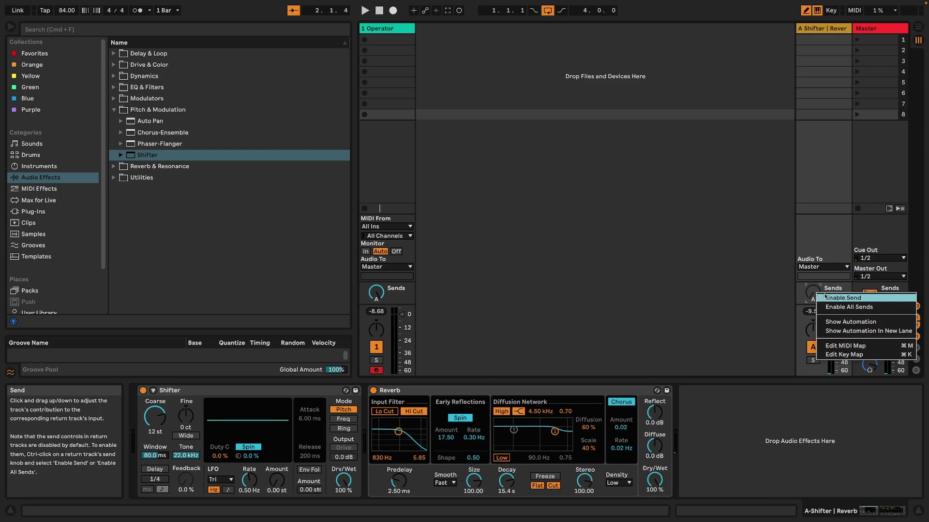
{"action": "left_click", "coordinate": [835, 299]}
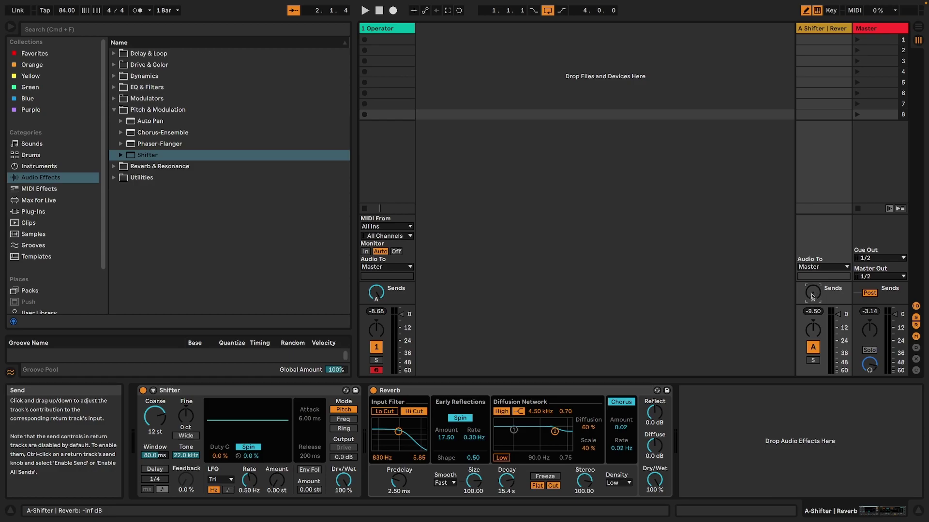
- Raise return A's send to about -6 dB, keep Shifter at 12 st, shorten Decay to 6.53 s
{"action": "mouse_move", "coordinate": [813, 296]}
{"action": "left_mouse_down"}
{"action": "mouse_move", "coordinate": [813, 283]}
{"action": "mouse_move", "coordinate": [814, 292]}
{"action": "left_mouse_up"}
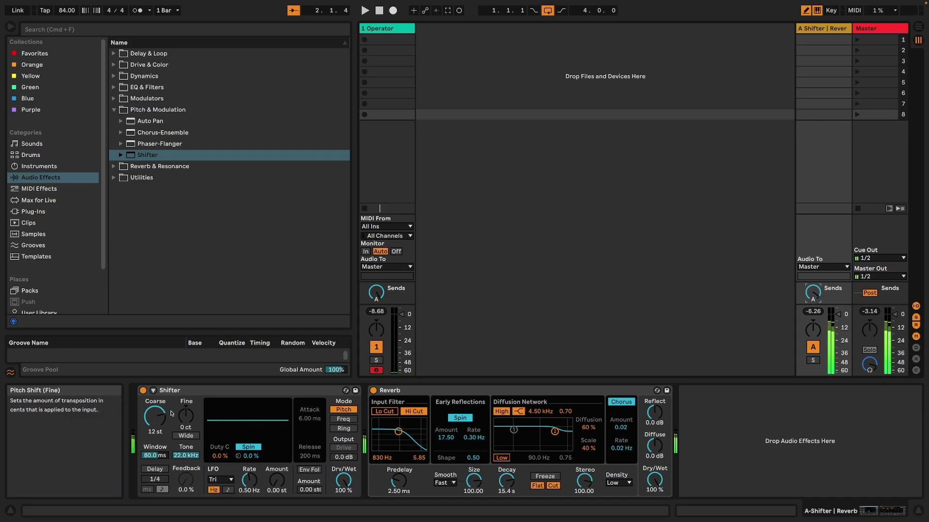
{"action": "left_click_drag", "start_coordinate": [155, 415], "coordinate": [154, 471]}
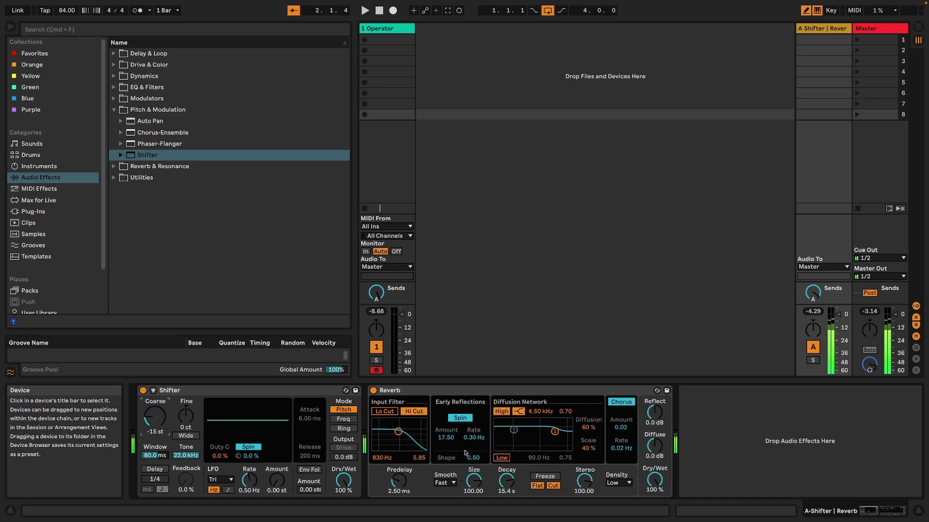
{"action": "left_click_drag", "start_coordinate": [506, 480], "coordinate": [507, 489]}
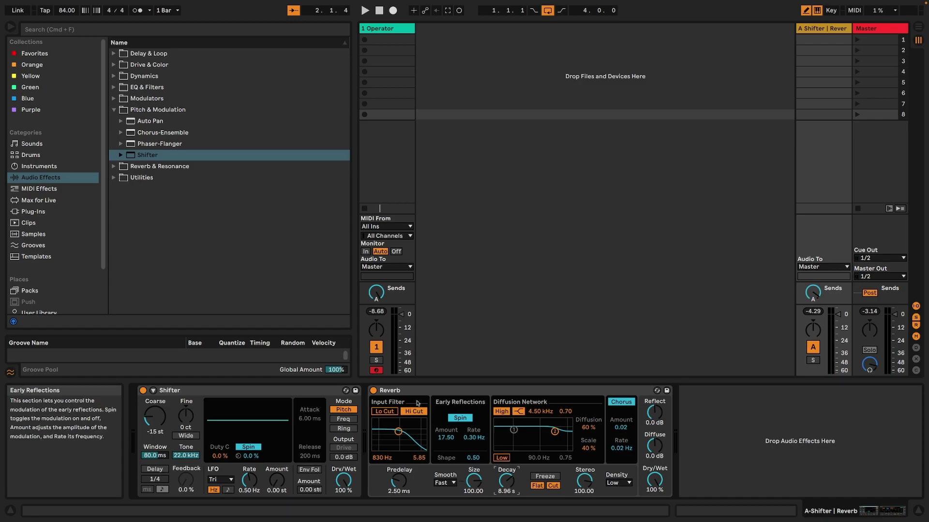
{"action": "left_click_drag", "start_coordinate": [155, 416], "coordinate": [155, 384]}
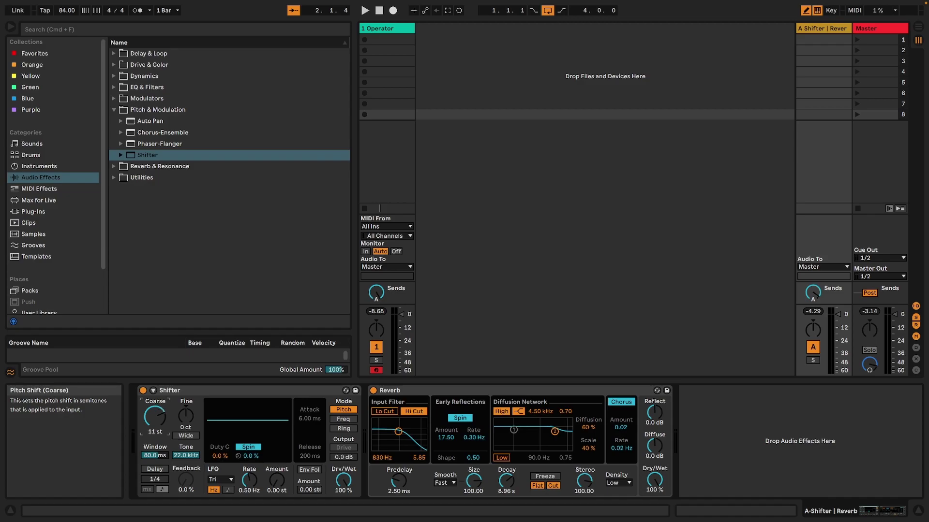
{"action": "left_click_drag", "start_coordinate": [507, 481], "coordinate": [506, 490]}
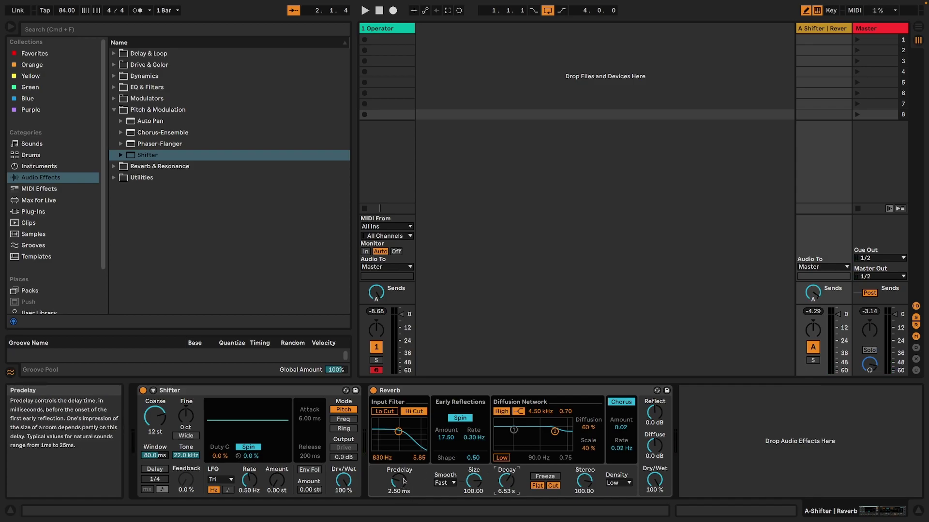
- Set the Reverb Predelay to 24.6 ms and the Shifter Coarse pitch to -3 st
{"action": "left_click_drag", "start_coordinate": [404, 481], "coordinate": [405, 459]}
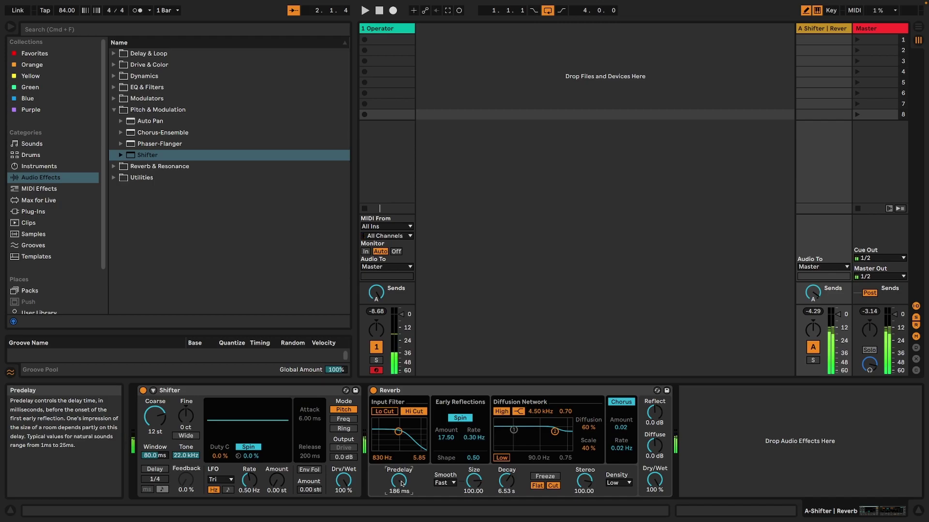
{"action": "left_click_drag", "start_coordinate": [402, 484], "coordinate": [402, 503]}
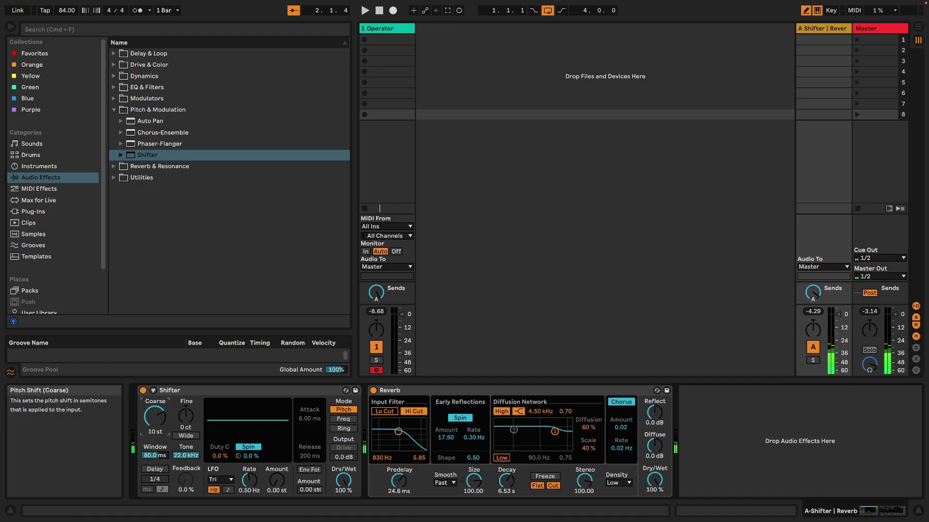
{"action": "left_click_drag", "start_coordinate": [155, 416], "coordinate": [178, 417]}
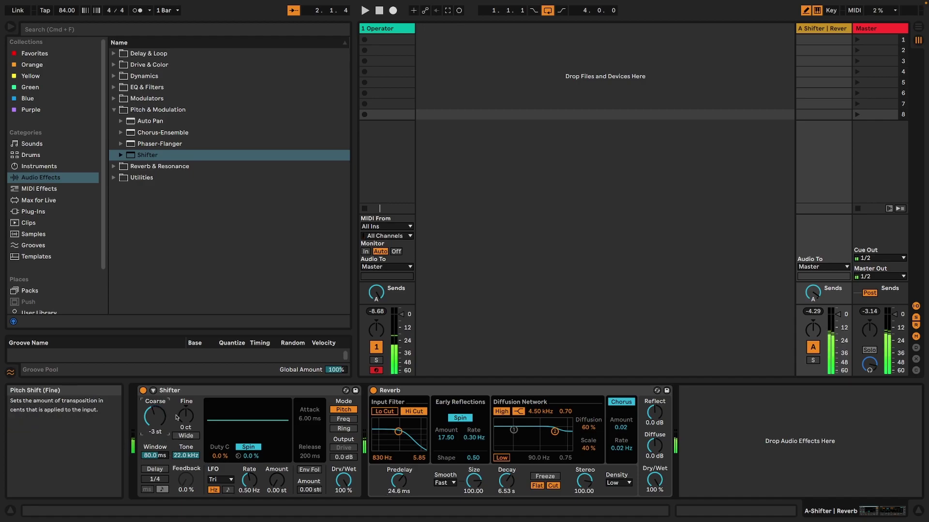
- Turn off the Reverb's Lo Cut, Hi Cut, High shelf, Spin and Chorus
{"action": "left_click", "coordinate": [385, 411]}
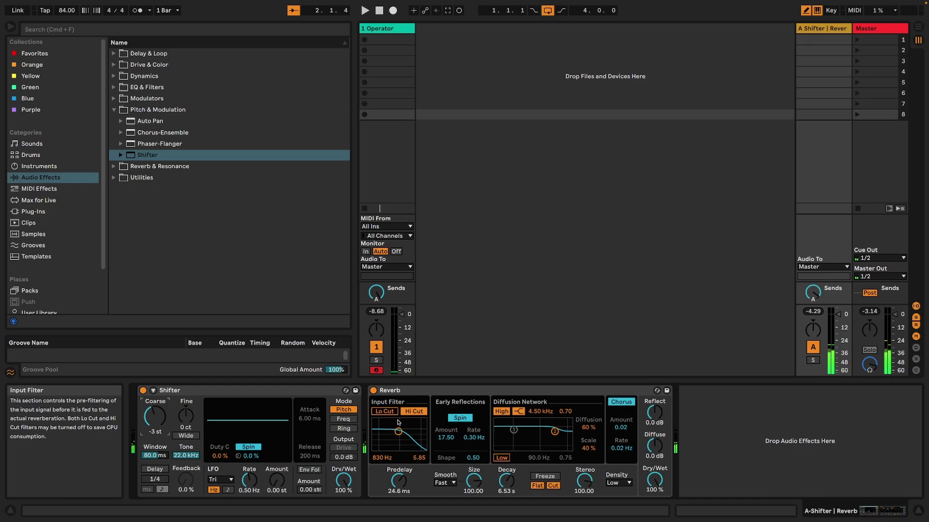
{"action": "left_click", "coordinate": [413, 411]}
{"action": "left_click", "coordinate": [502, 411]}
{"action": "left_click", "coordinate": [460, 418]}
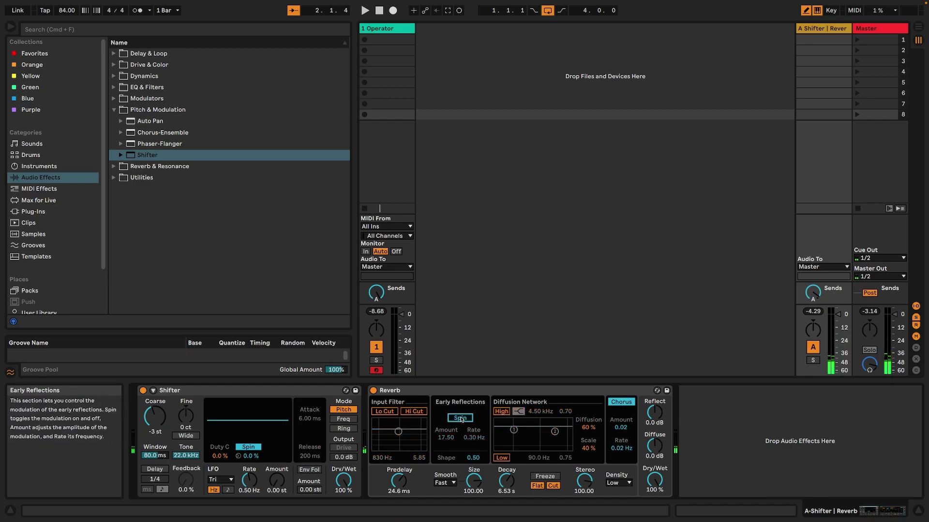
{"action": "left_click", "coordinate": [621, 402]}
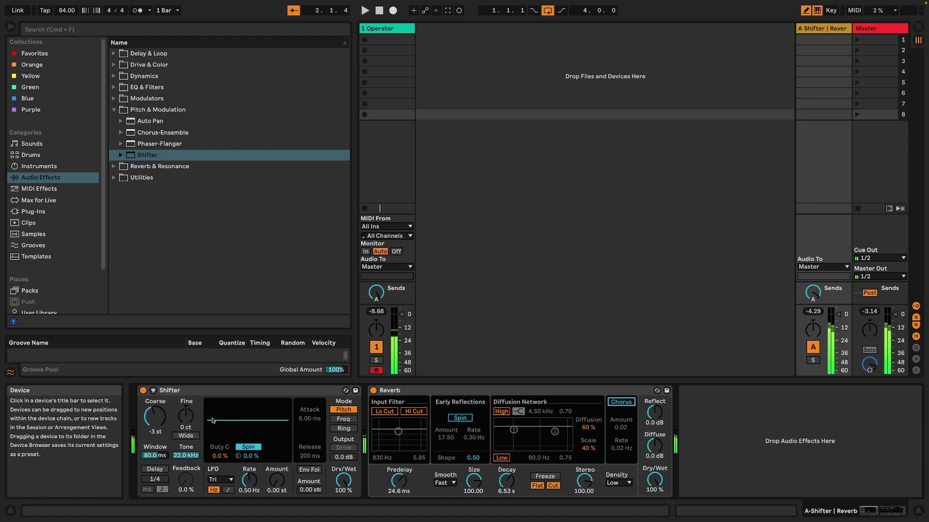
- Return Shifter Coarse to 12 st and set the Reverb Density to High
{"action": "left_click_drag", "start_coordinate": [155, 416], "coordinate": [155, 387]}
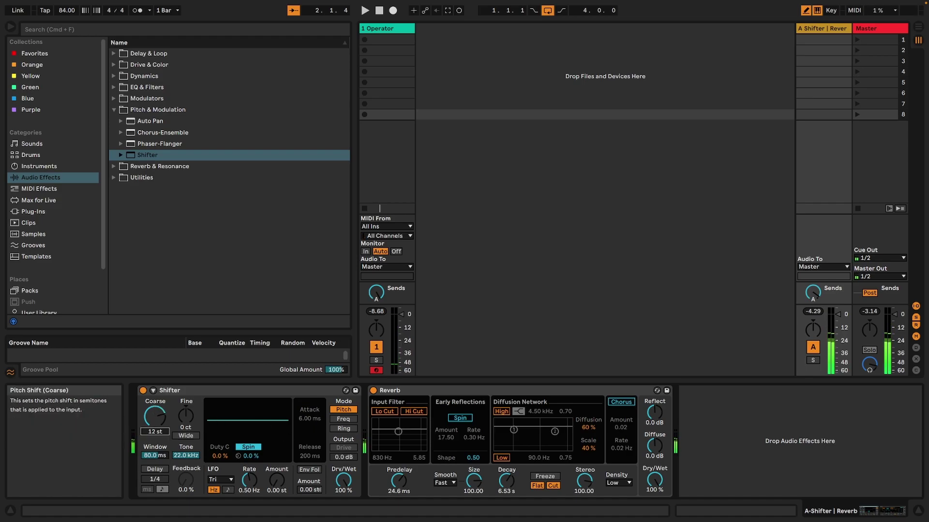
{"action": "left_click", "coordinate": [619, 482]}
{"action": "left_click", "coordinate": [618, 474]}
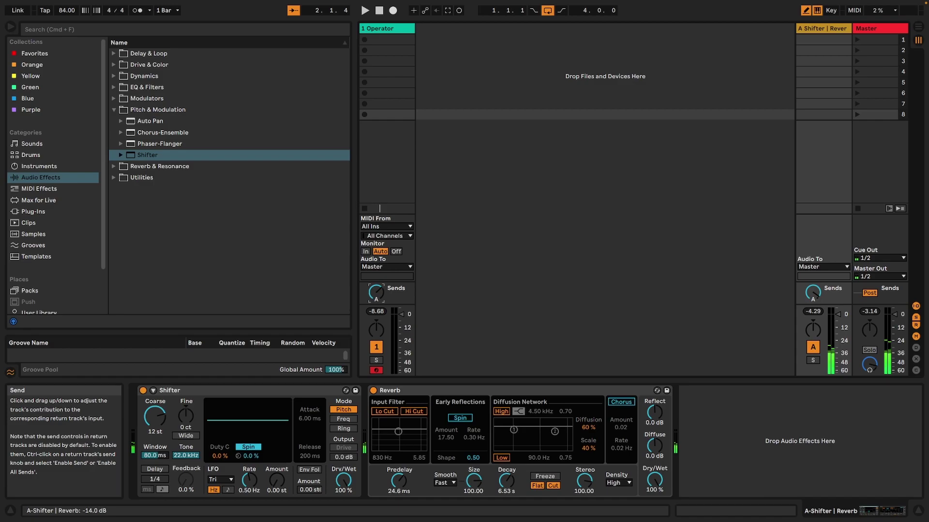
- Set the Reverb Decay to 5.21 s and start playback
{"action": "mouse_move", "coordinate": [506, 480]}
{"action": "left_mouse_down"}
{"action": "mouse_move", "coordinate": [506, 442]}
{"action": "mouse_move", "coordinate": [512, 484]}
{"action": "left_mouse_up"}
{"action": "key", "text": "space"}
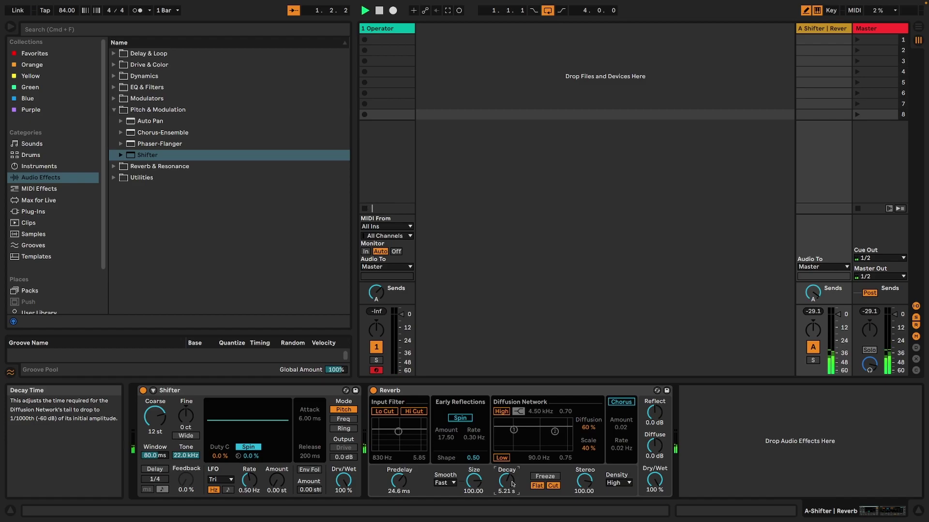